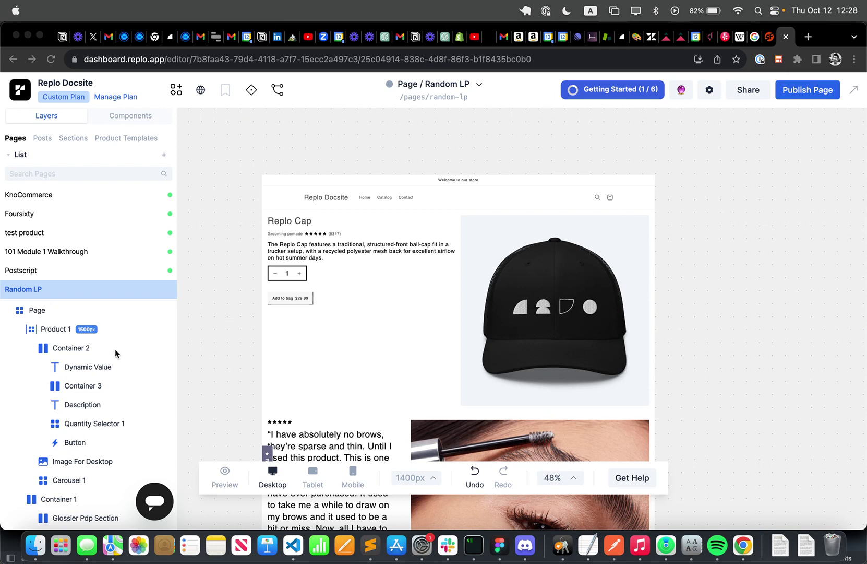
Step: In the Random LP page, select the Product 1 layer to show its settings
{"action": "double_click", "coordinate": [125, 331]}
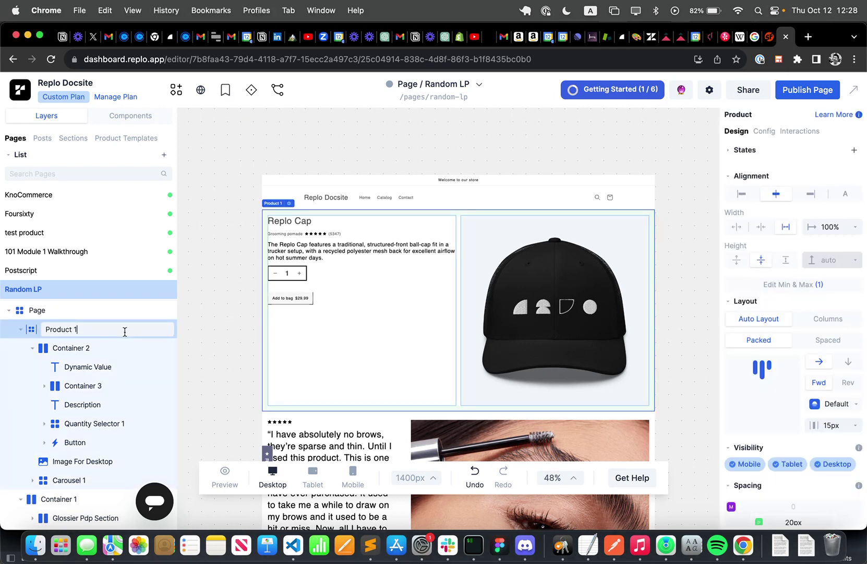
{"action": "left_click", "coordinate": [29, 330]}
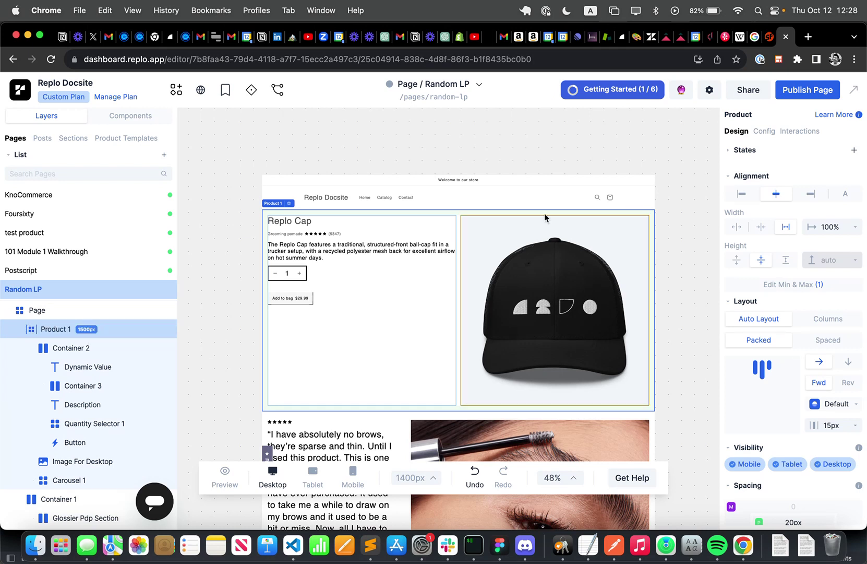
{"action": "left_click", "coordinate": [762, 131]}
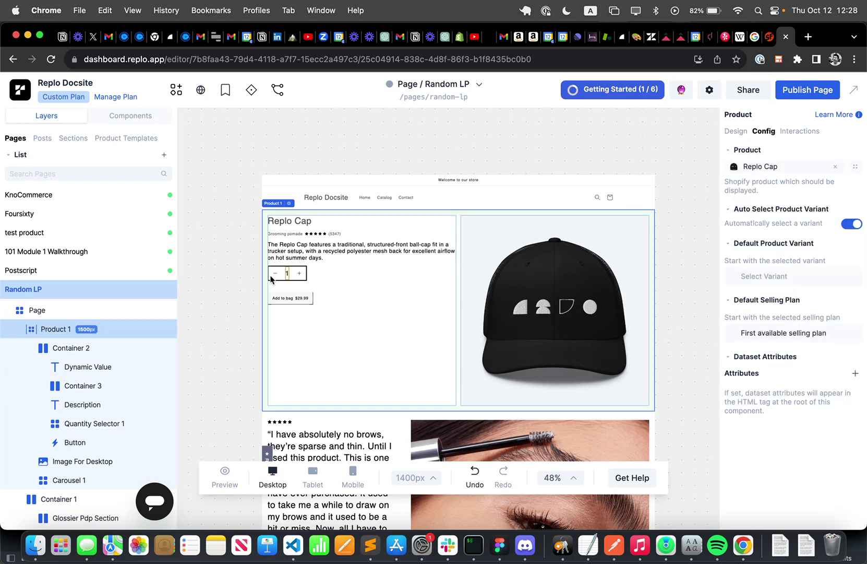
{"action": "left_click", "coordinate": [768, 167]}
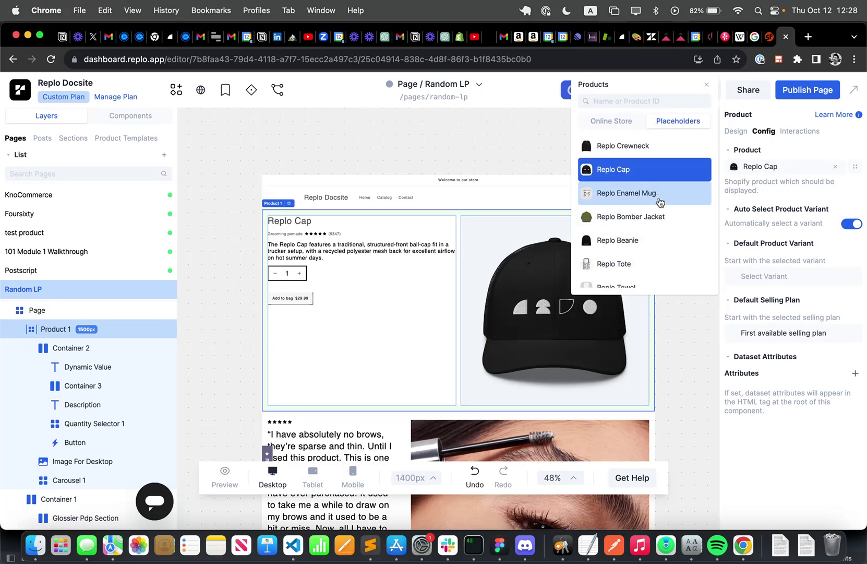
{"action": "left_click", "coordinate": [660, 202]}
{"action": "left_click", "coordinate": [658, 217]}
{"action": "left_click", "coordinate": [659, 239]}
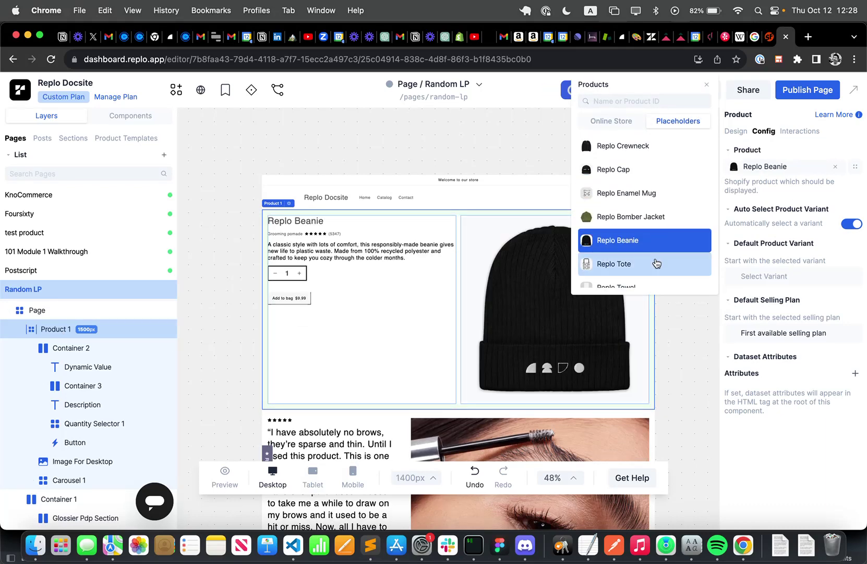
{"action": "left_click", "coordinate": [657, 263]}
{"action": "left_click", "coordinate": [655, 238]}
{"action": "left_click", "coordinate": [654, 195]}
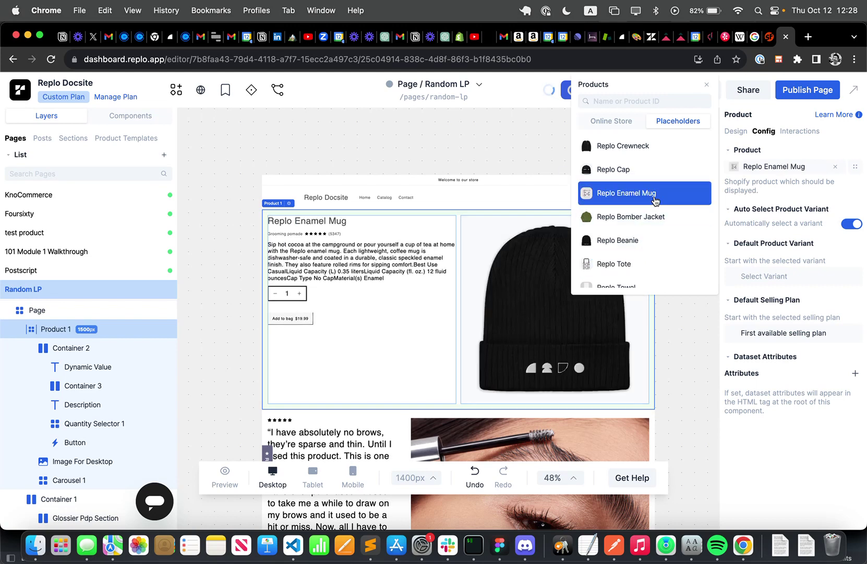
{"action": "left_click", "coordinate": [663, 166]}
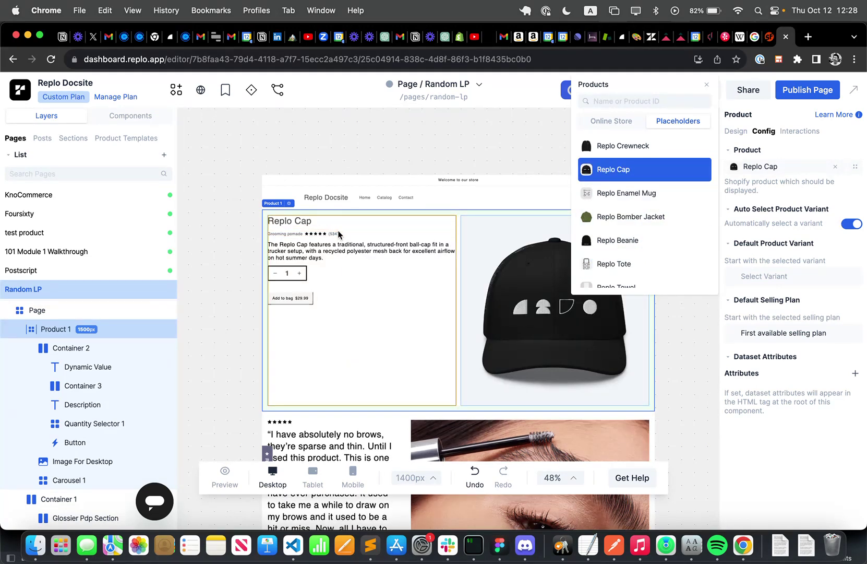
{"action": "left_click", "coordinate": [658, 238]}
{"action": "left_click", "coordinate": [651, 262]}
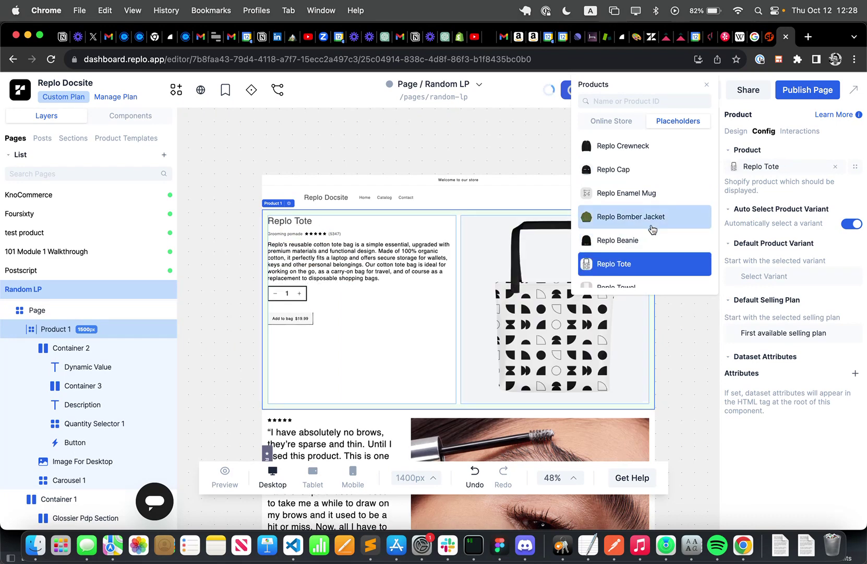
{"action": "left_click", "coordinate": [652, 223]}
{"action": "left_click", "coordinate": [653, 198]}
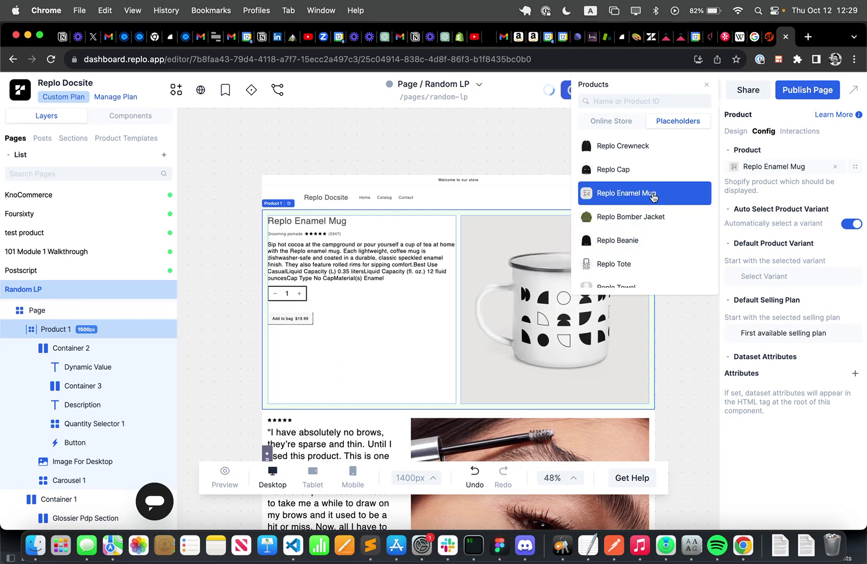
{"action": "left_click", "coordinate": [653, 170]}
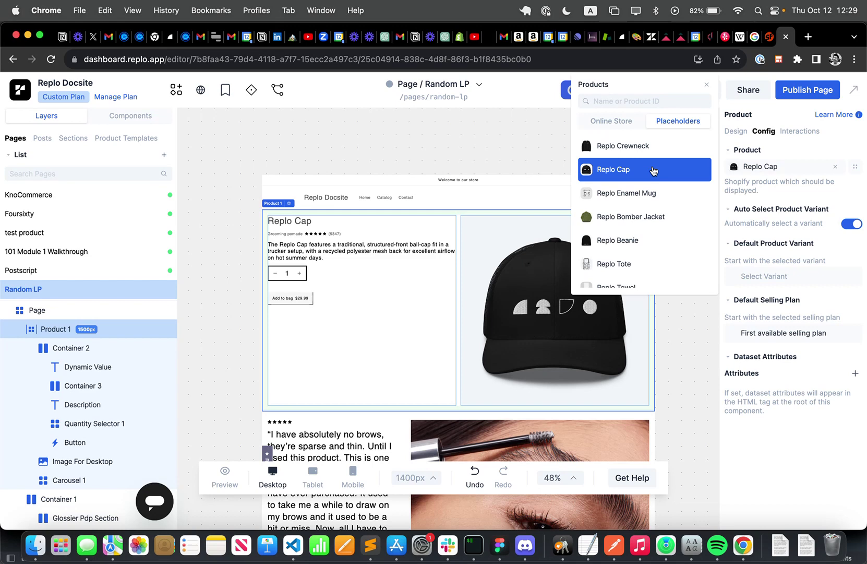
Step: Start a new product template named 'Product template to rule them all'
{"action": "left_click", "coordinate": [353, 163]}
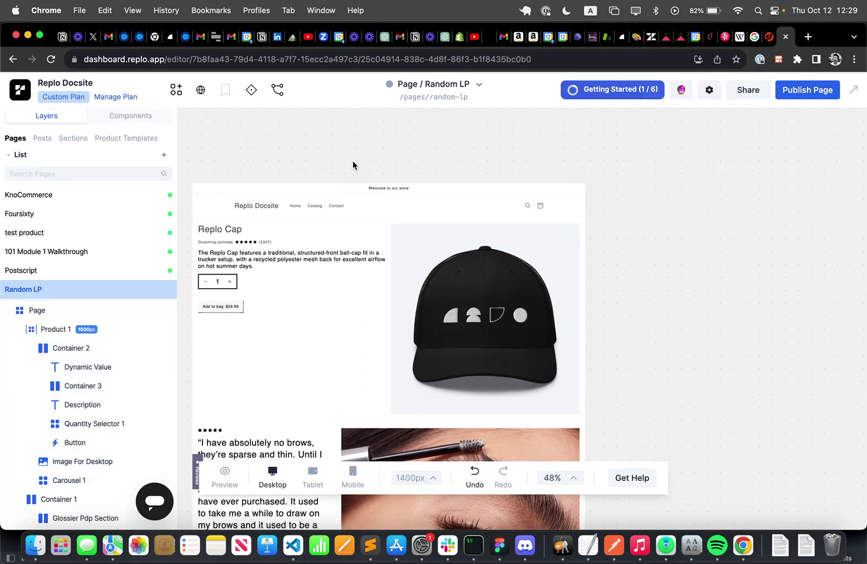
{"action": "left_click", "coordinate": [151, 138]}
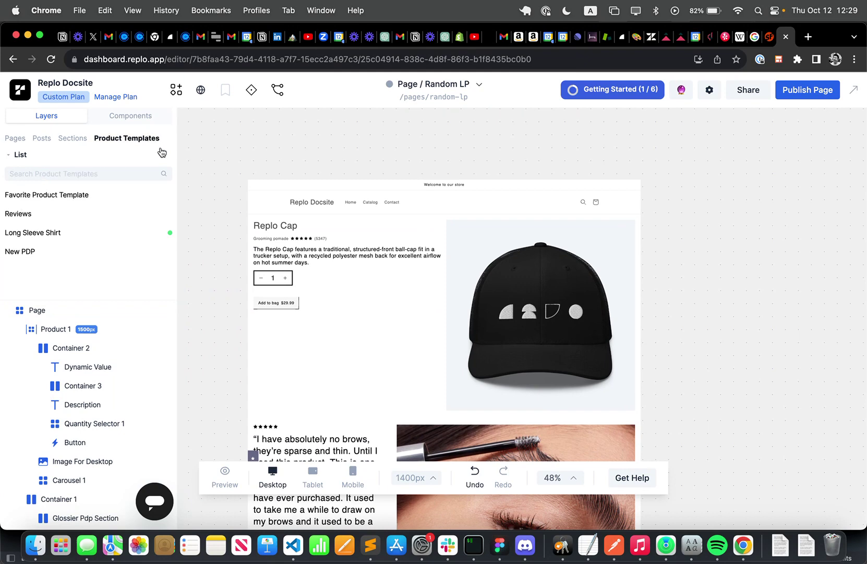
{"action": "left_click", "coordinate": [163, 154]}
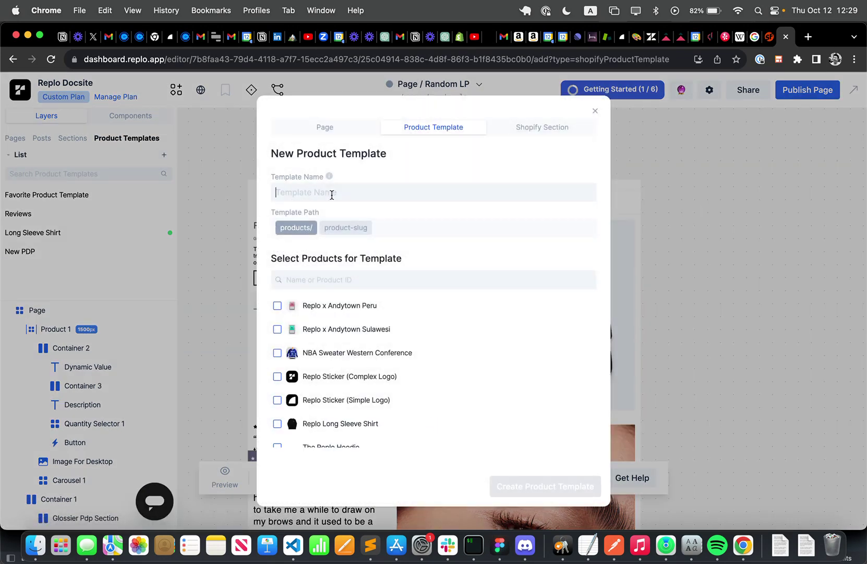
{"action": "left_click", "coordinate": [332, 194]}
{"action": "type", "text": "Product template to rule them all"}
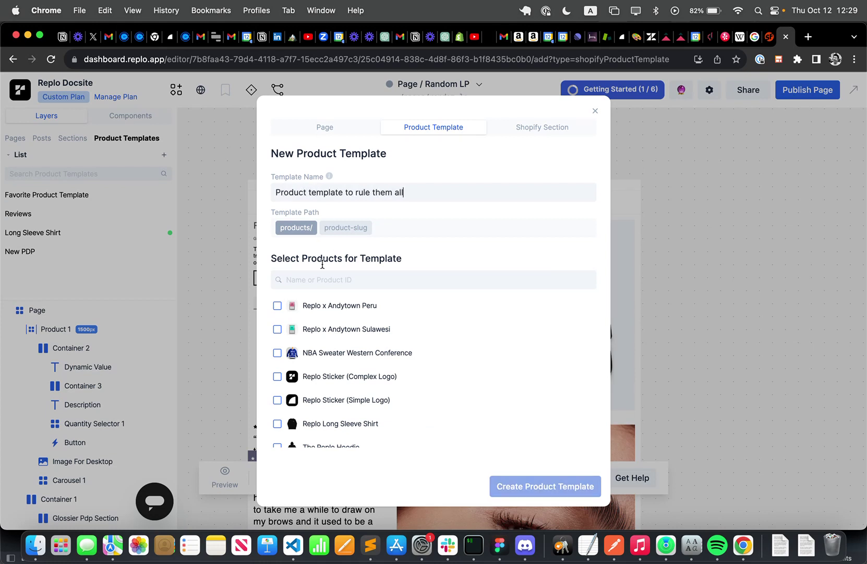
{"action": "key", "text": "Return"}
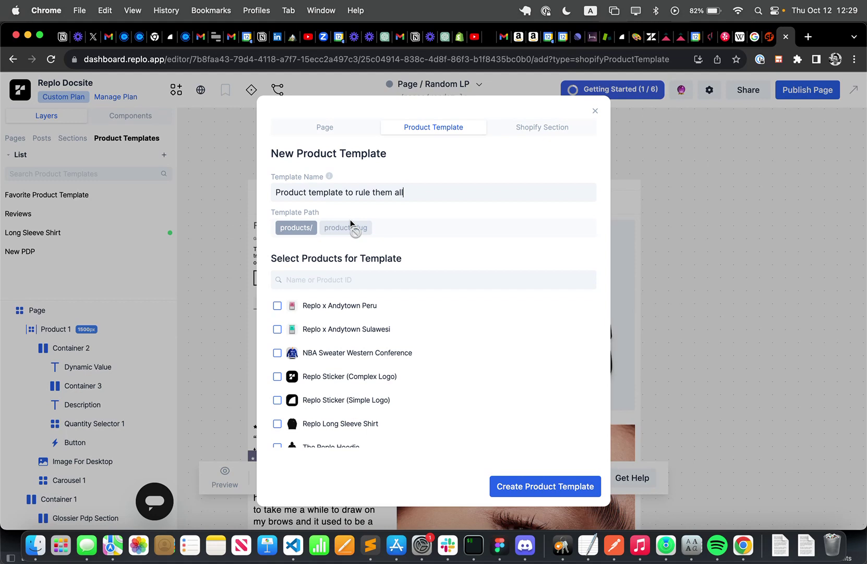
Step: Include Replo x Andytown Peru and Replo x Andytown Sulawesi, then create the template
{"action": "left_click", "coordinate": [294, 306]}
{"action": "left_click", "coordinate": [294, 330]}
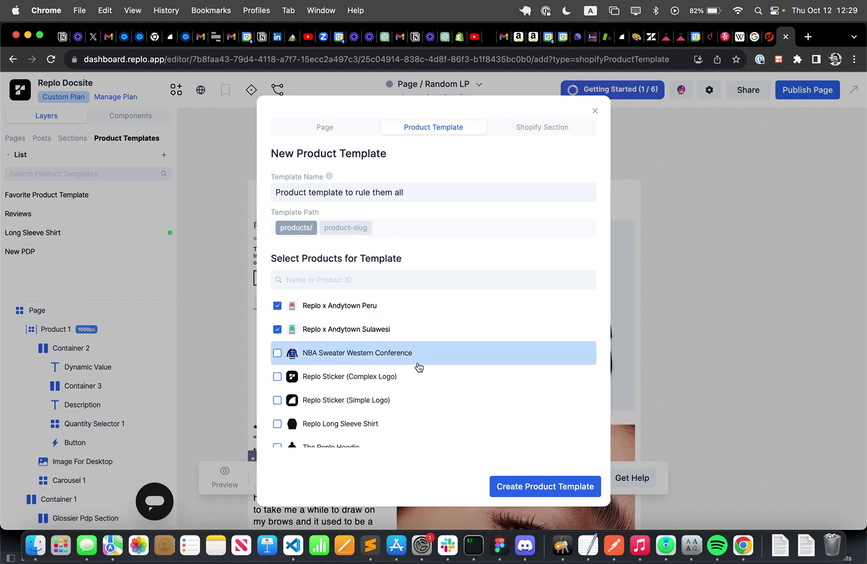
{"action": "left_click", "coordinate": [533, 488]}
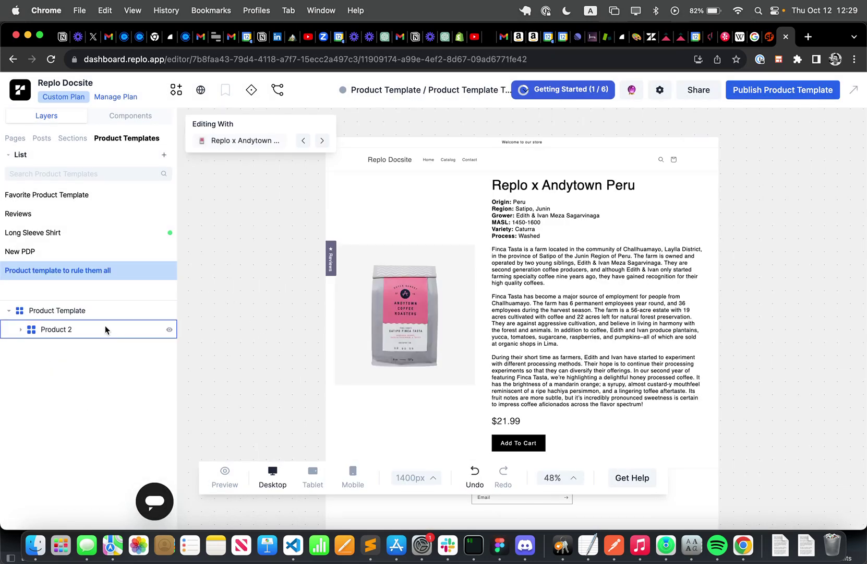
Step: Delete the template's Product 2 section, leaving only header and footer
{"action": "left_click", "coordinate": [105, 329]}
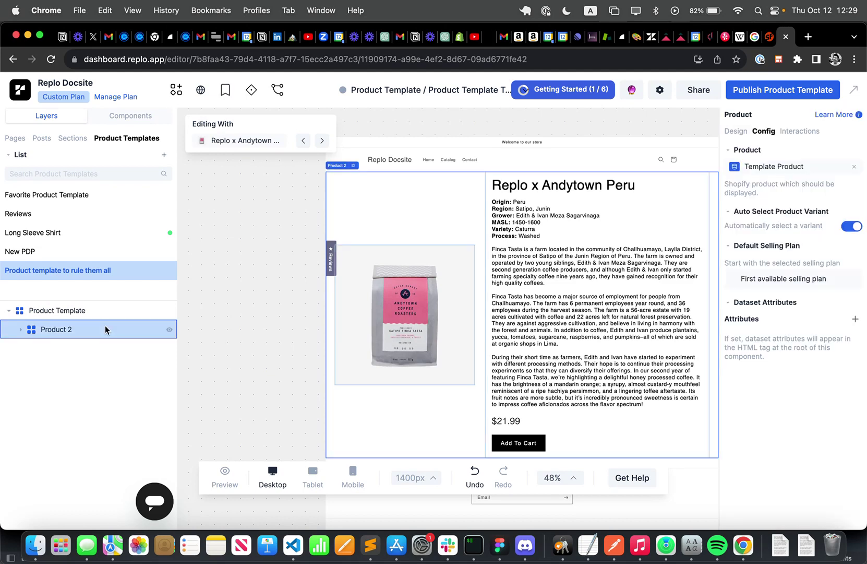
{"action": "key", "text": "Delete"}
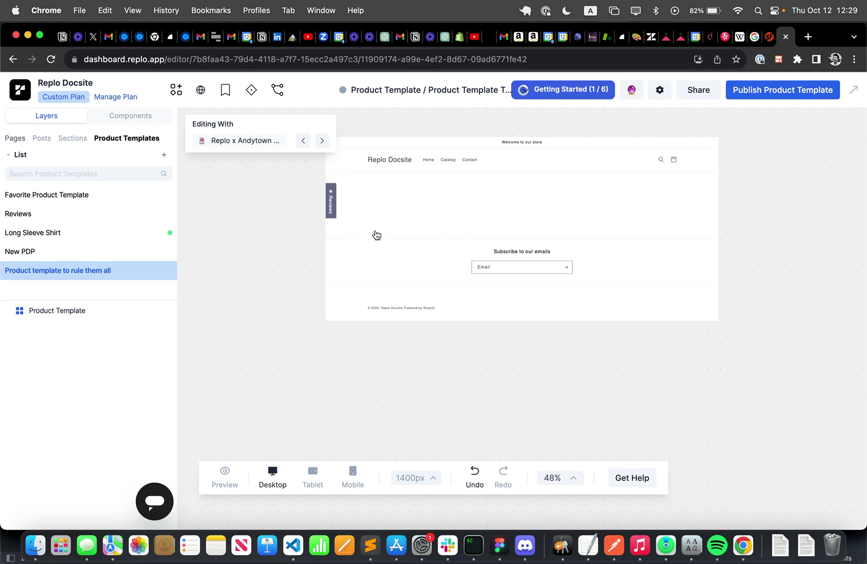
{"action": "left_click", "coordinate": [16, 139]}
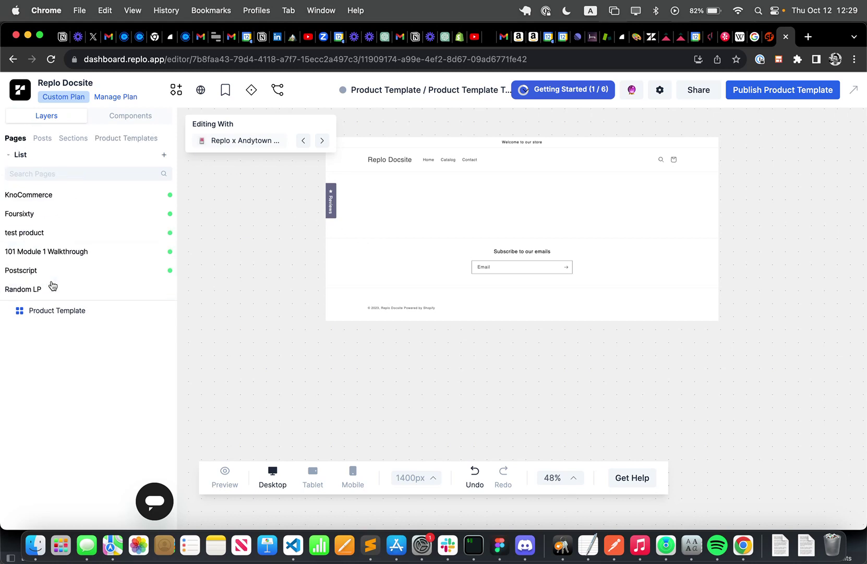
Step: Copy the entire Page layer of the Random LP landing page
{"action": "left_click", "coordinate": [47, 290]}
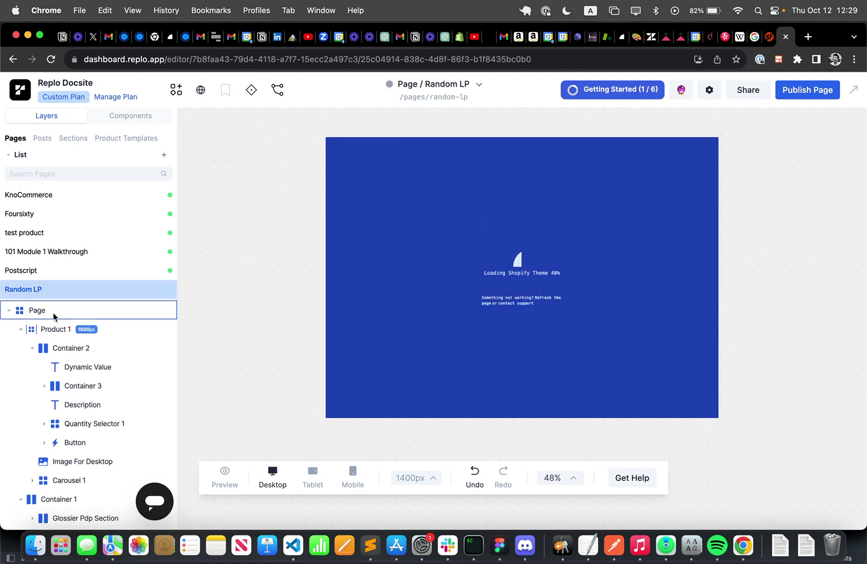
{"action": "left_click", "coordinate": [54, 315]}
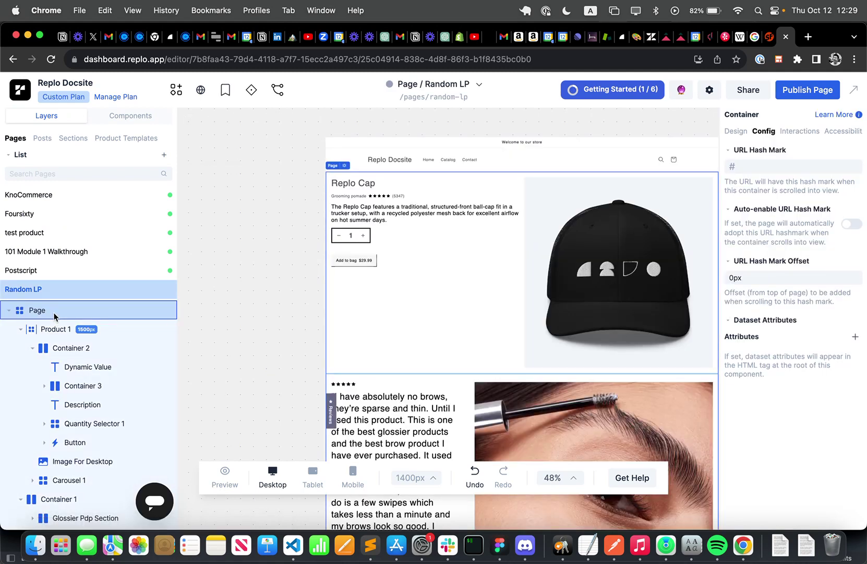
{"action": "right_click", "coordinate": [54, 316]}
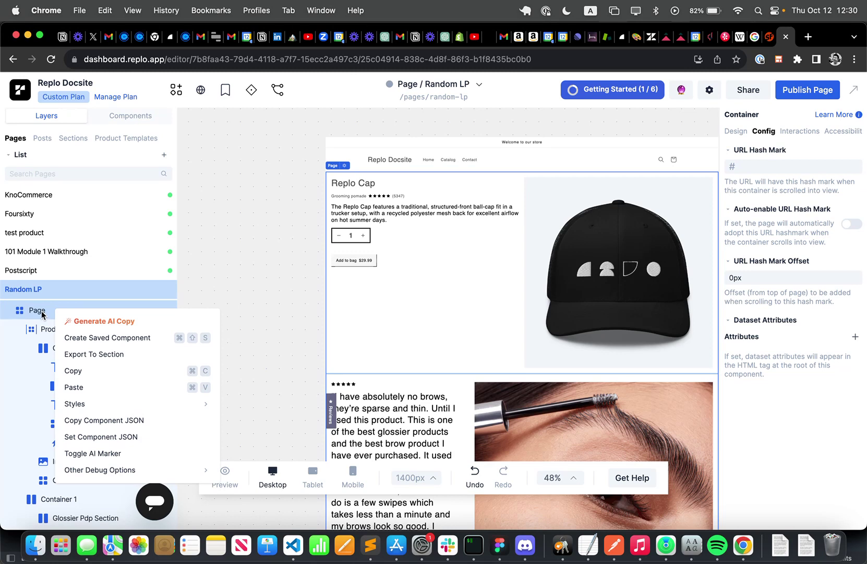
{"action": "left_click", "coordinate": [72, 370]}
{"action": "scroll", "coordinate": [247, 309], "scroll_direction": "right", "scroll_amount": 2}
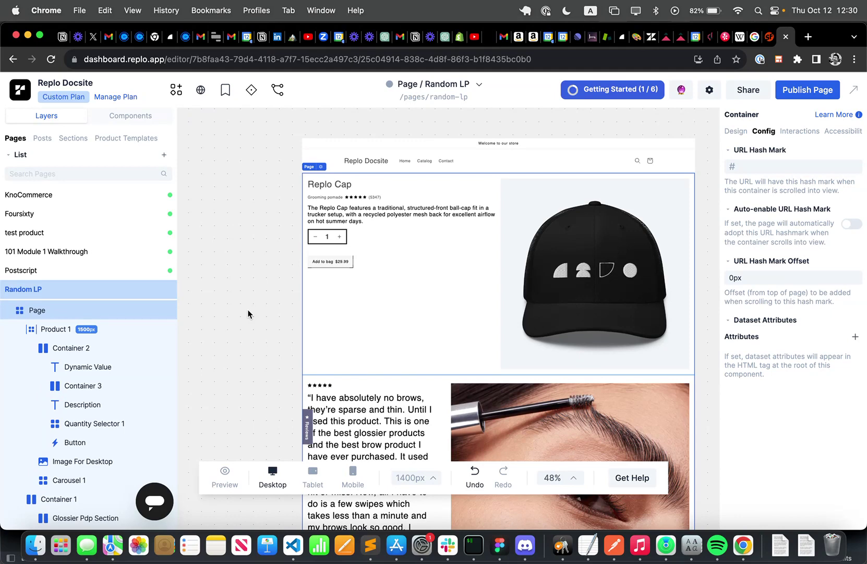
{"action": "left_click", "coordinate": [127, 138]}
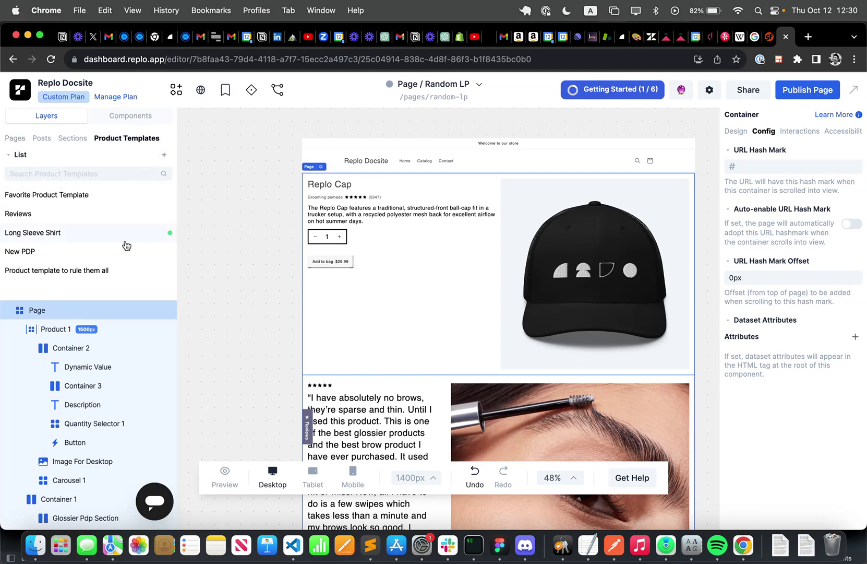
Step: Bring the copied Random LP layout into 'Product template to rule them all' and select its Product 1 section
{"action": "left_click", "coordinate": [116, 270]}
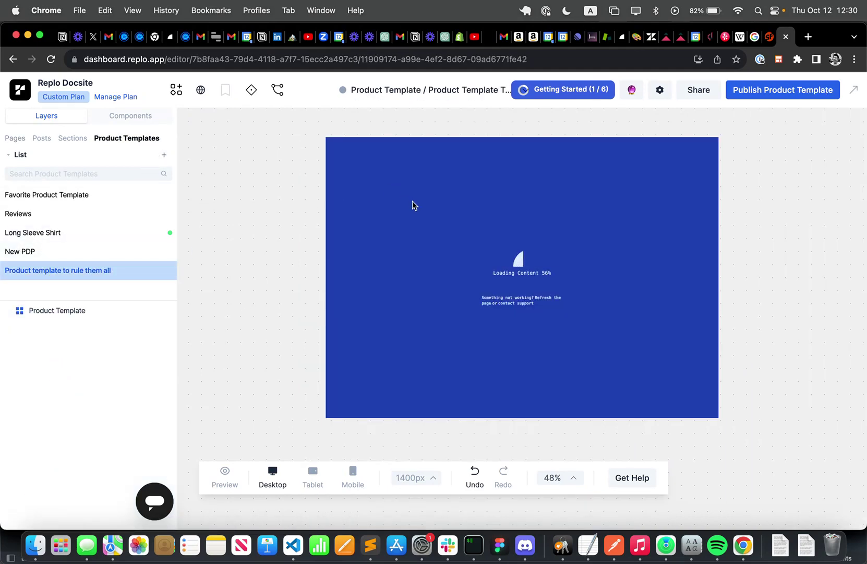
{"action": "left_click", "coordinate": [434, 202]}
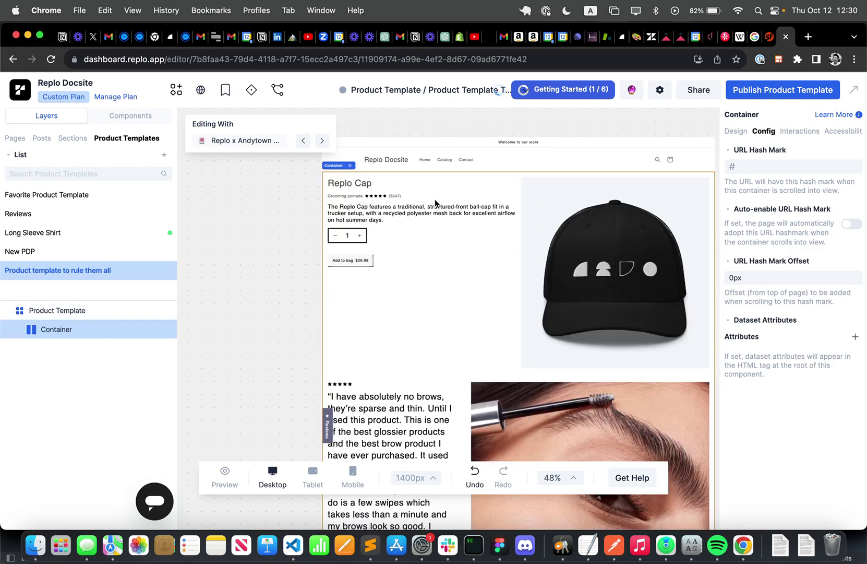
{"action": "left_click", "coordinate": [21, 329]}
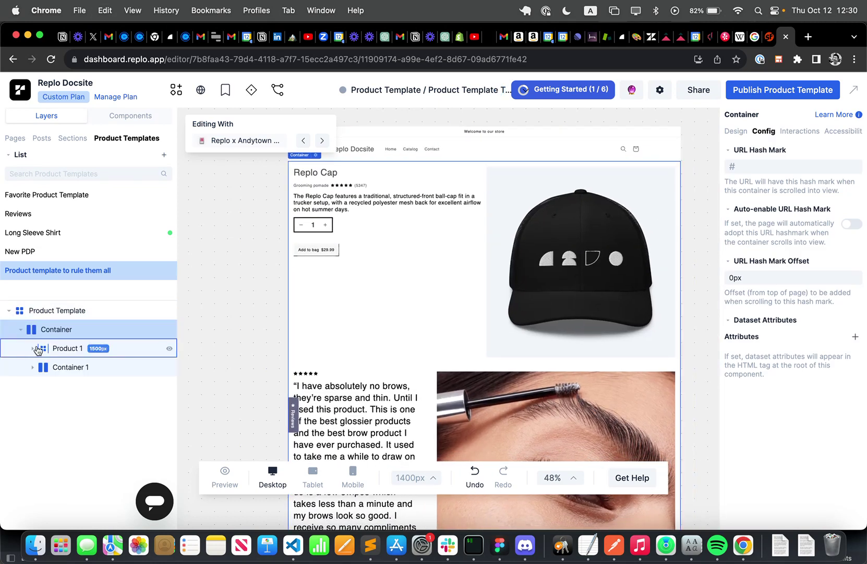
{"action": "left_click", "coordinate": [47, 351]}
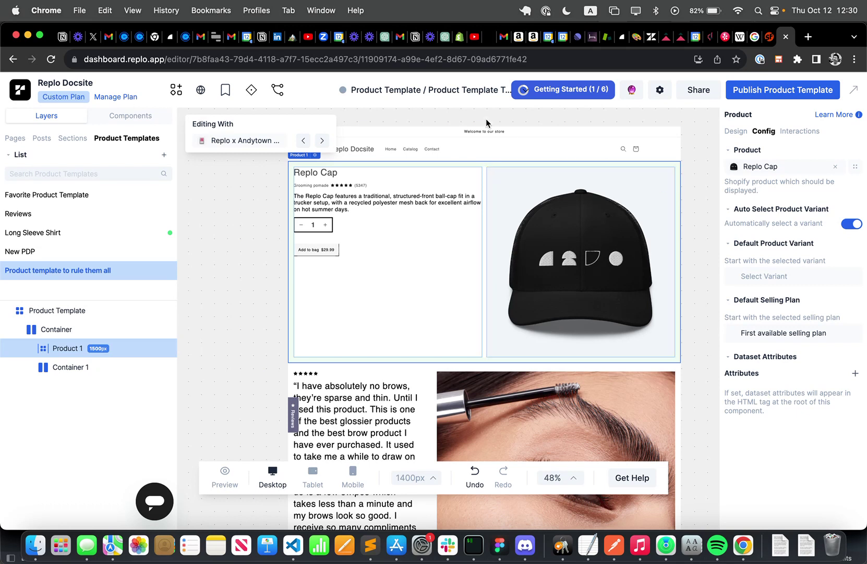
Step: Switch the template preview product to Replo Sticker (Simple Logo)
{"action": "left_click", "coordinate": [323, 141]}
{"action": "left_click", "coordinate": [323, 141]}
{"action": "left_click", "coordinate": [322, 141]}
{"action": "left_click", "coordinate": [322, 141]}
Step: Bind Product 1's product field to the dynamic Template Product value
{"action": "left_click", "coordinate": [854, 168]}
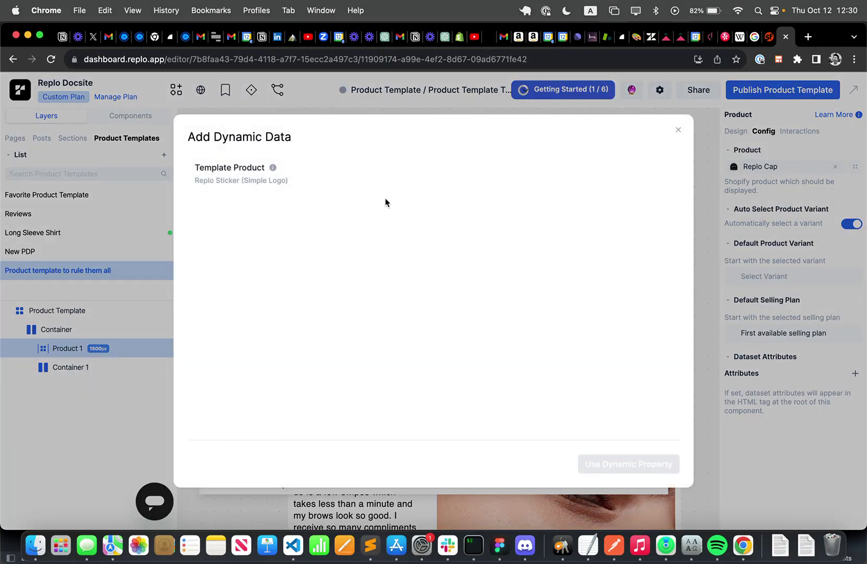
{"action": "left_click", "coordinate": [277, 193]}
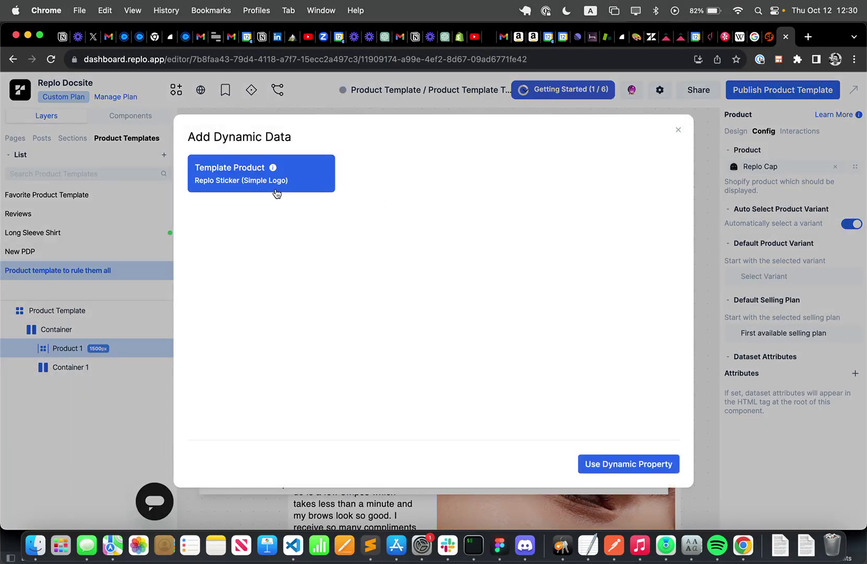
{"action": "left_click", "coordinate": [661, 466]}
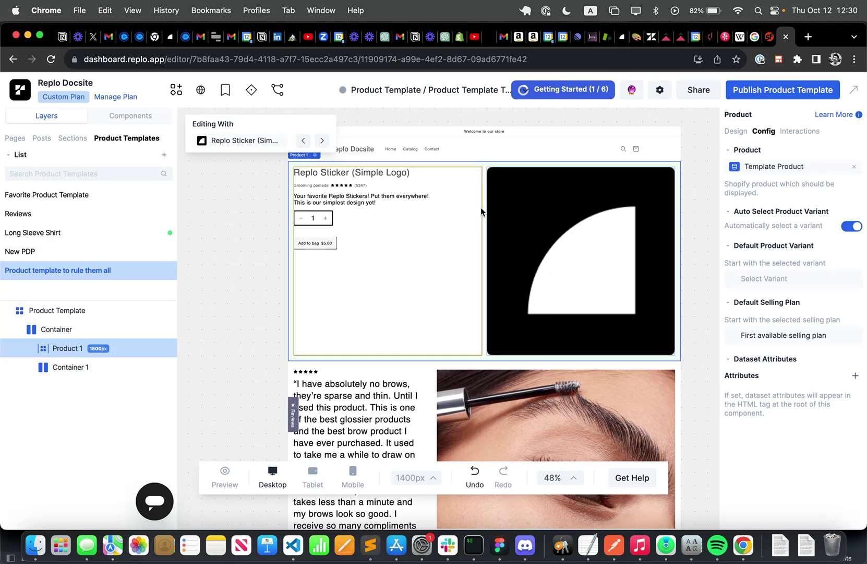
Step: Cycle preview products, past NBA Sweater and Replo Sticker (Complex Logo), to Replo x Andytown Peru
{"action": "left_click", "coordinate": [323, 142]}
{"action": "left_click", "coordinate": [323, 142]}
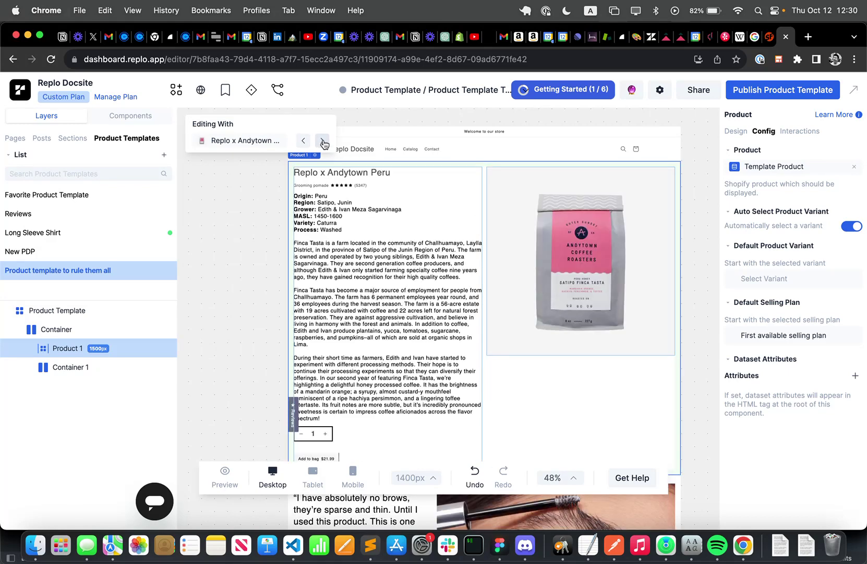
{"action": "left_click", "coordinate": [323, 142]}
{"action": "left_click", "coordinate": [323, 142]}
{"action": "left_click", "coordinate": [322, 142]}
{"action": "left_click", "coordinate": [323, 142]}
{"action": "left_click", "coordinate": [322, 142]}
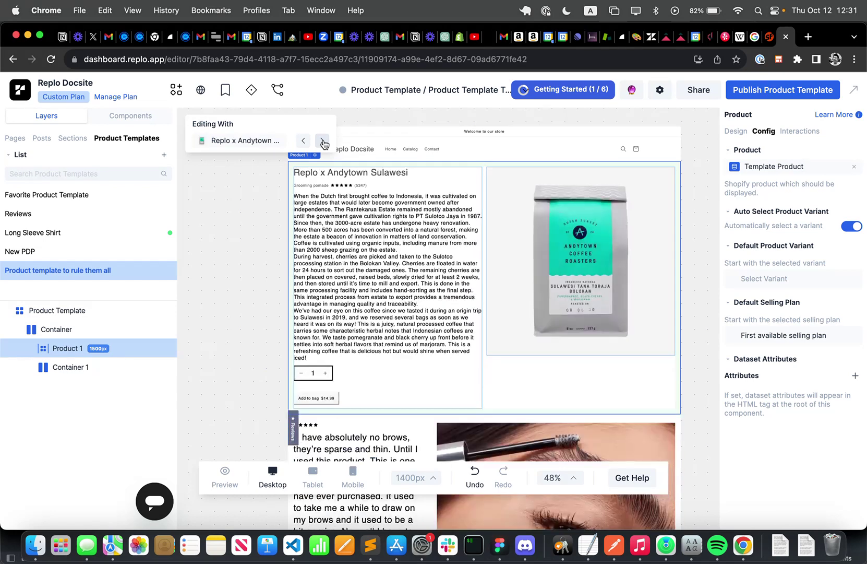
{"action": "left_click", "coordinate": [322, 142]}
{"action": "left_click", "coordinate": [323, 142]}
{"action": "left_click", "coordinate": [323, 142]}
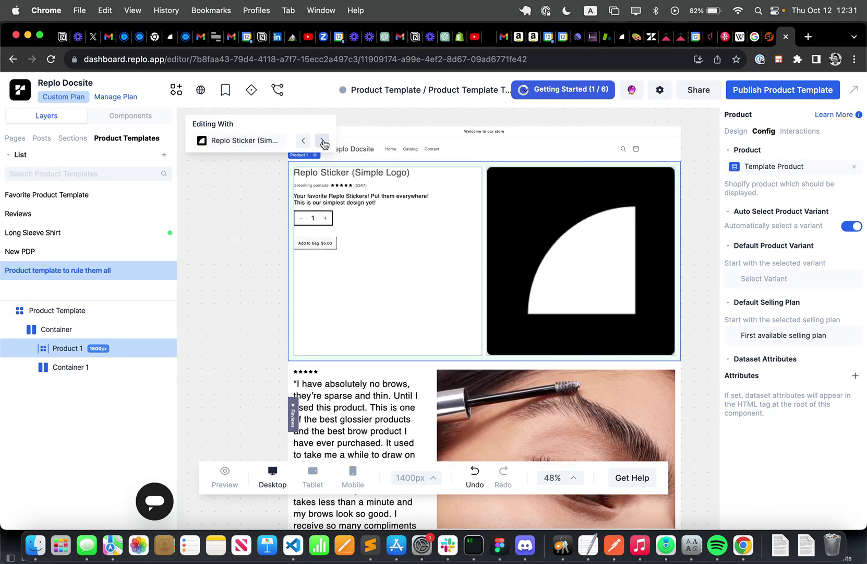
{"action": "left_click", "coordinate": [323, 142]}
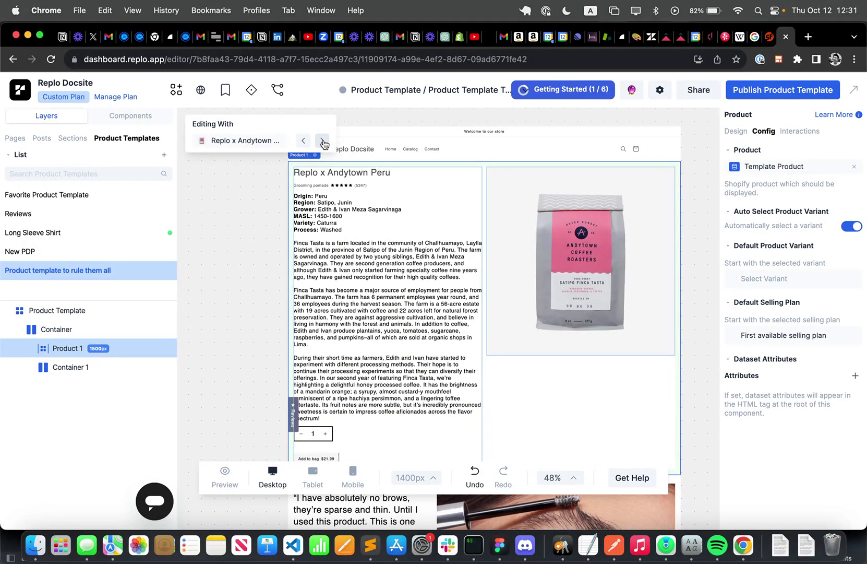
{"action": "left_click", "coordinate": [322, 142]}
{"action": "left_click", "coordinate": [322, 142]}
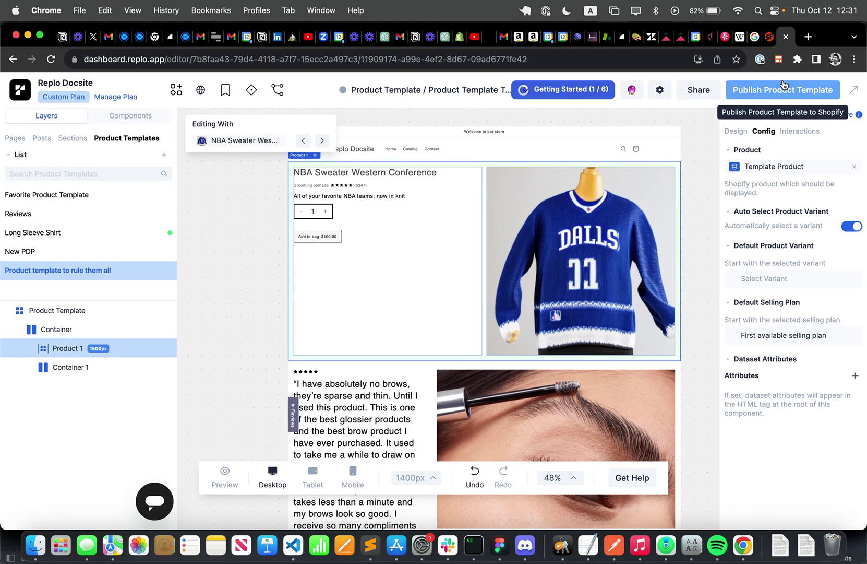
{"action": "left_click", "coordinate": [323, 142]}
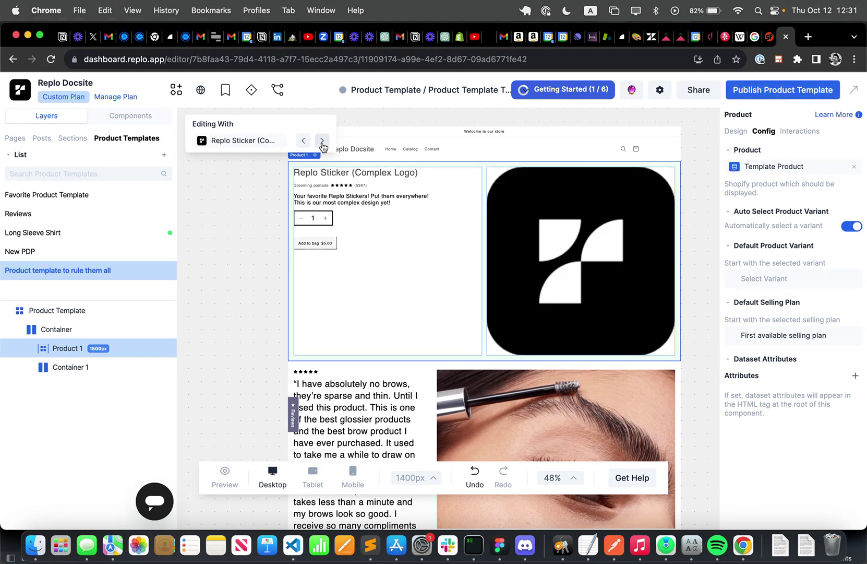
{"action": "left_click", "coordinate": [322, 143]}
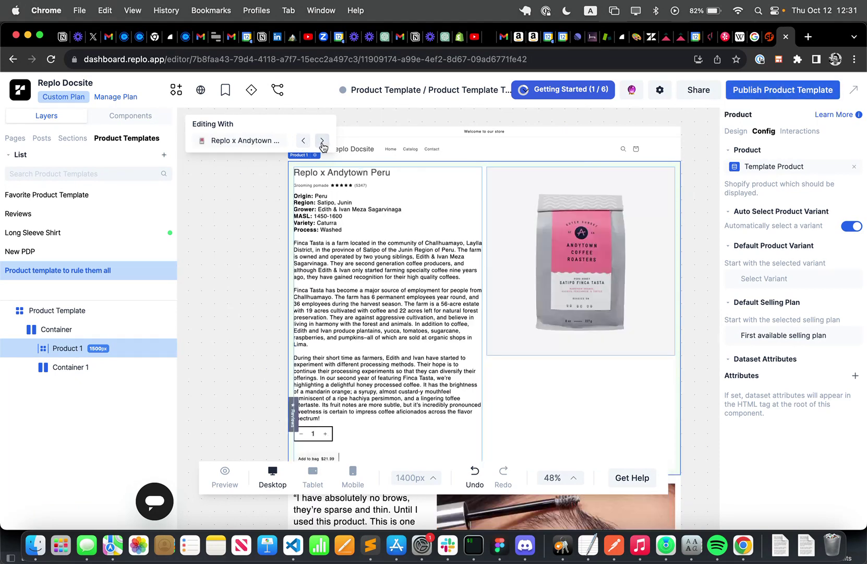